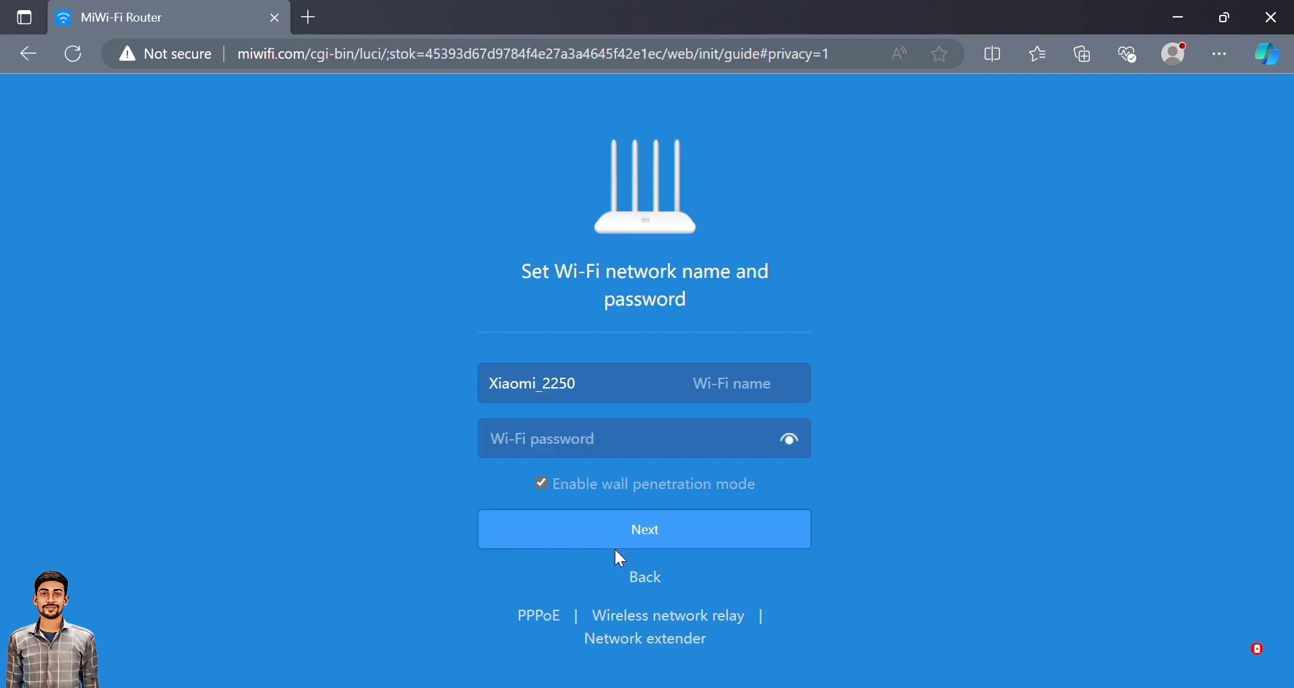
# Replace the default Wi-Fi name with a custom network name.
pyautogui.click(642, 391)
pyautogui.press('BackSpace')
pyautogui.press('BackSpace')
pyautogui.press('BackSpace')
pyautogui.press('BackSpace')
pyautogui.press('BackSpace')
pyautogui.press('BackSpace')
pyautogui.press('BackSpace')
pyautogui.press('BackSpace')
pyautogui.press('BackSpace')
pyautogui.press('BackSpace')
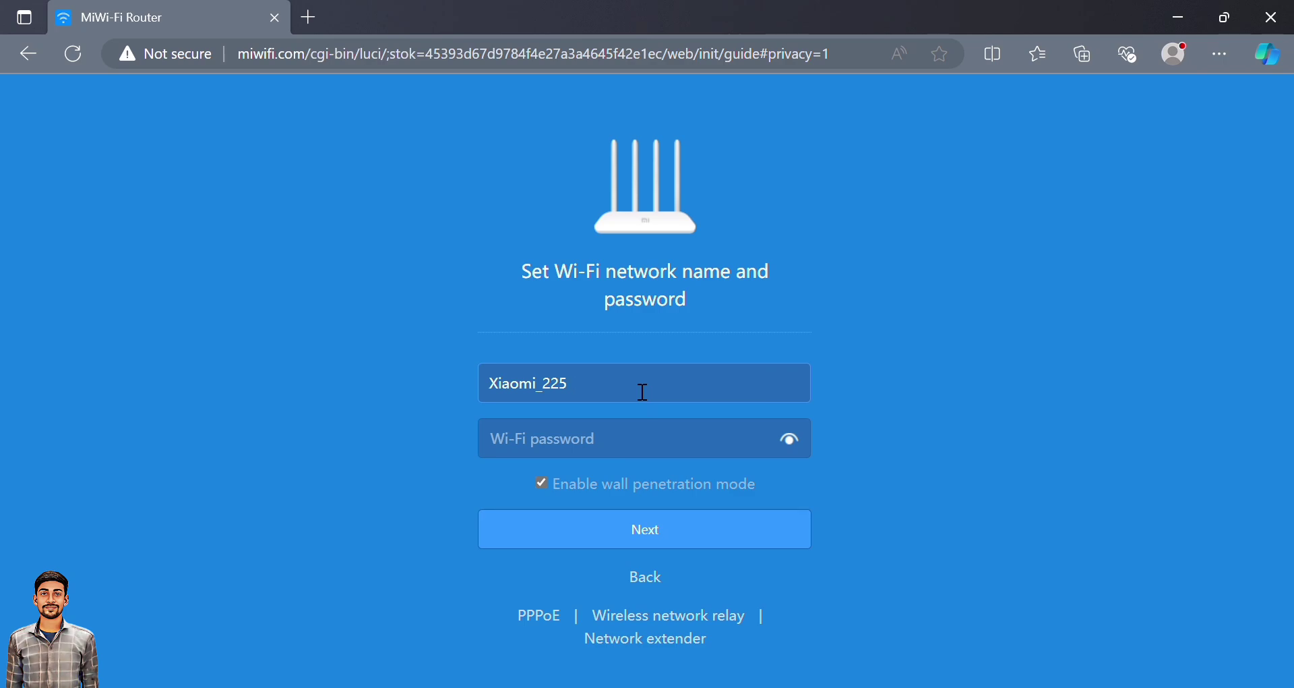
pyautogui.press('BackSpace')
pyautogui.write('SUDIP')
# Enter an 8+ character Wi-Fi password, check it in plain text, and continue.
pyautogui.click(604, 449)
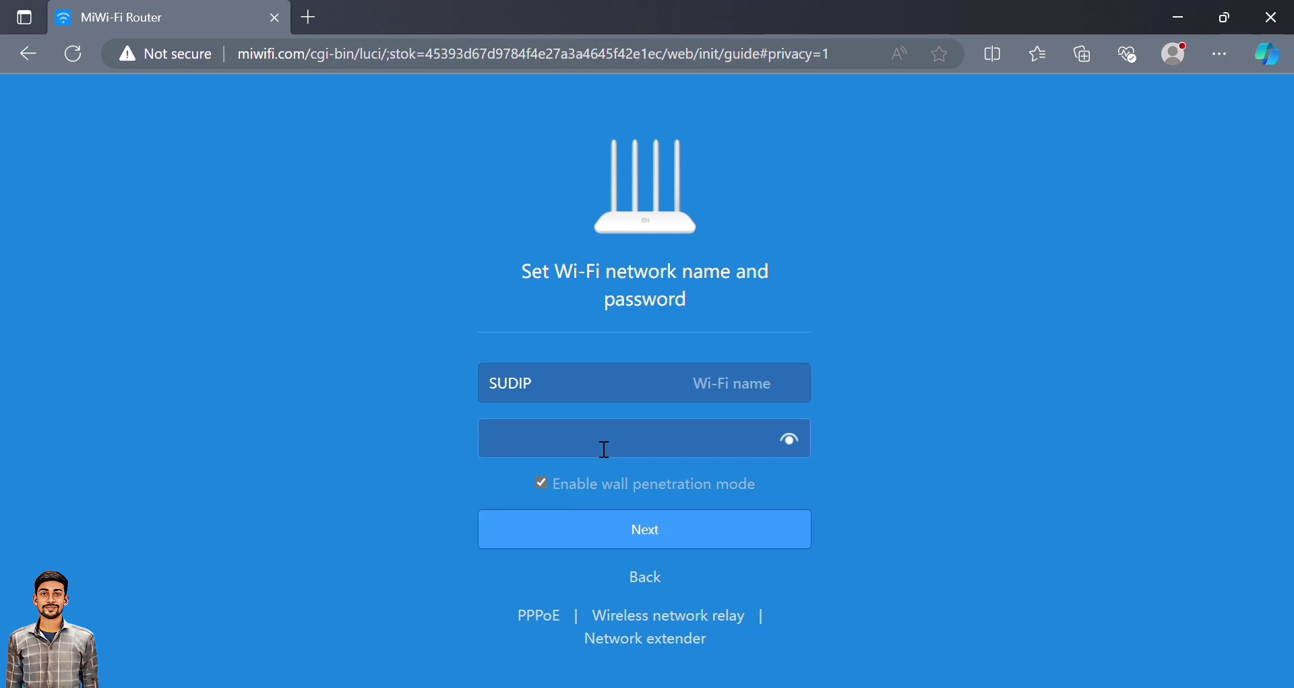
pyautogui.write('•••••')
pyautogui.click(791, 442)
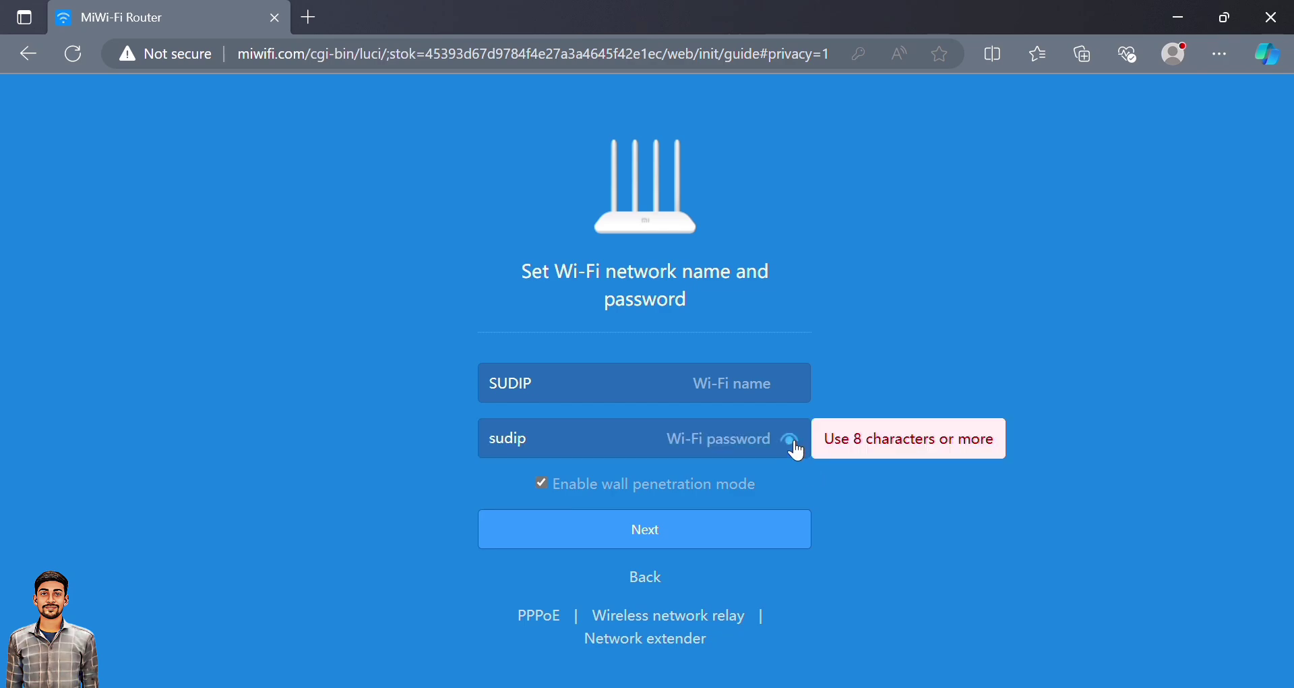
pyautogui.click(637, 453)
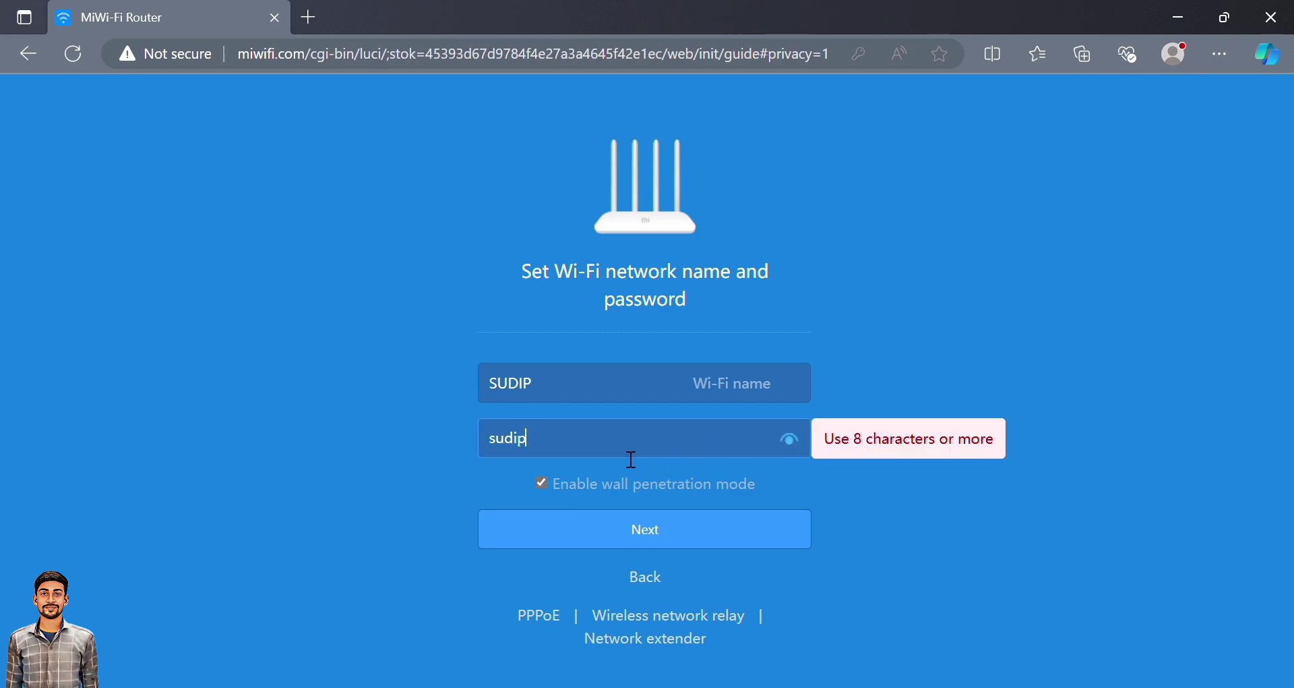
pyautogui.press('BackSpace')
pyautogui.press('BackSpace')
pyautogui.click(601, 540)
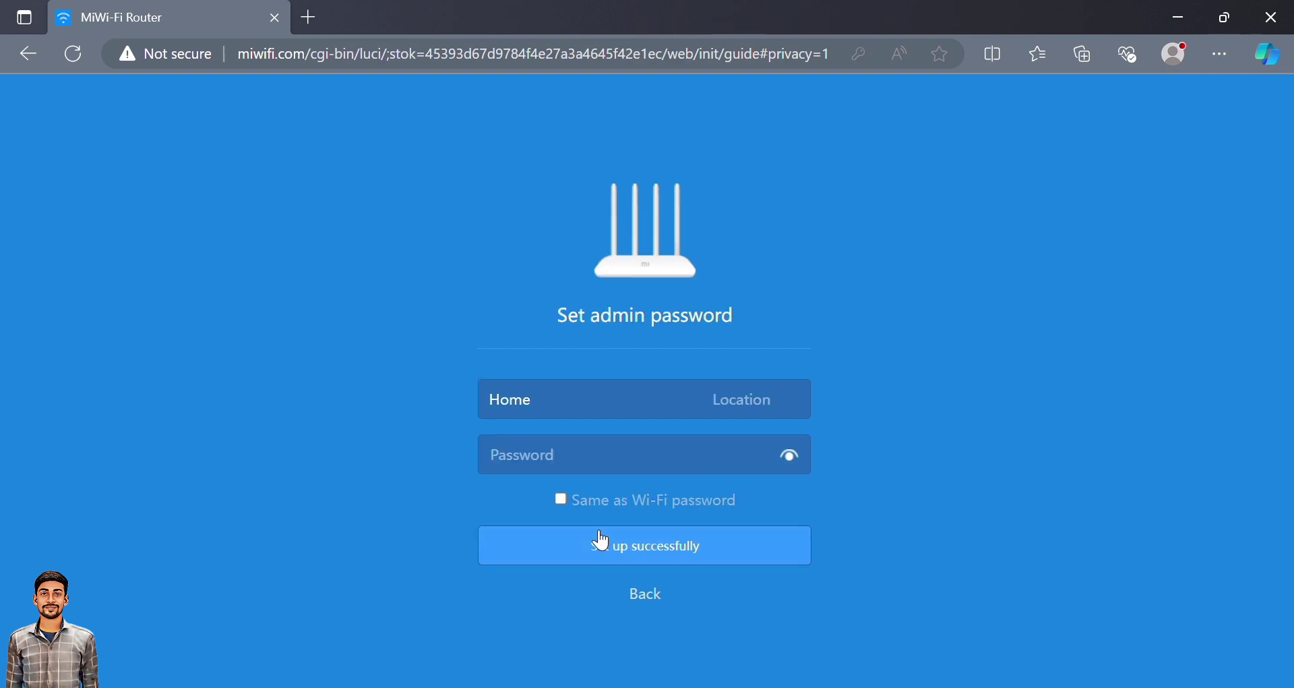
# Make the admin password 'Same as Wi-Fi password' and finish the setup wizard.
pyautogui.click(594, 465)
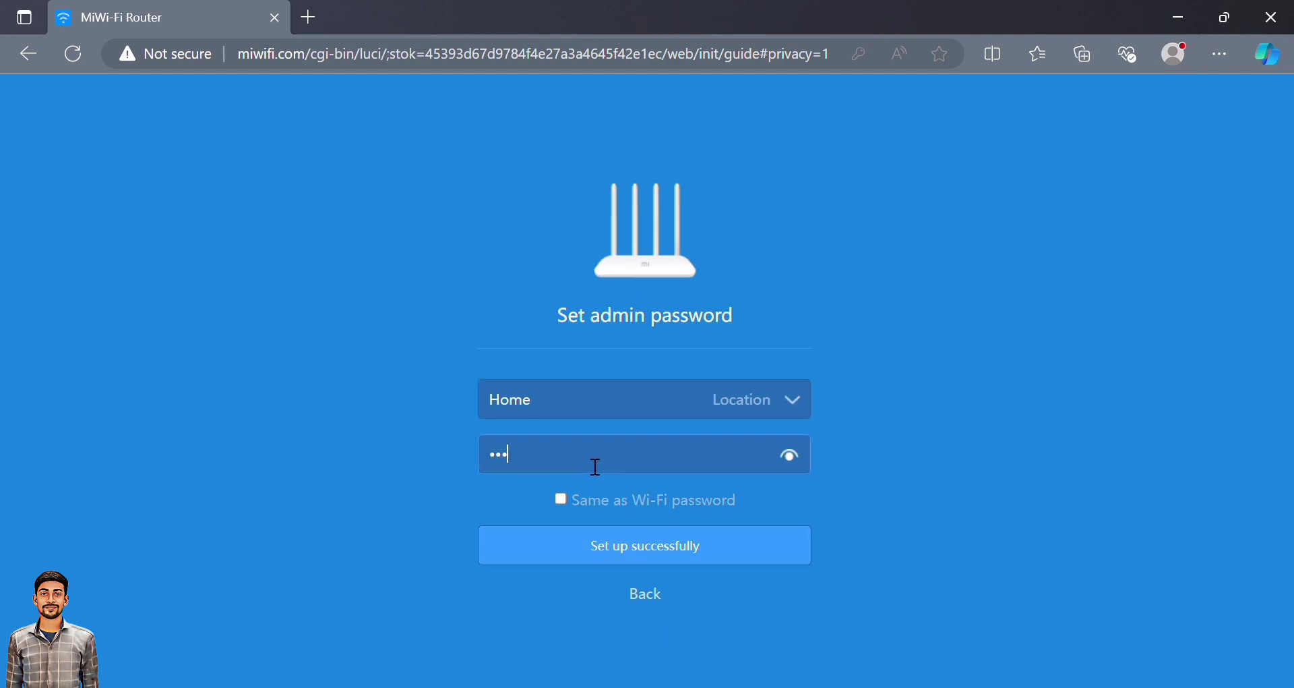
pyautogui.click(791, 456)
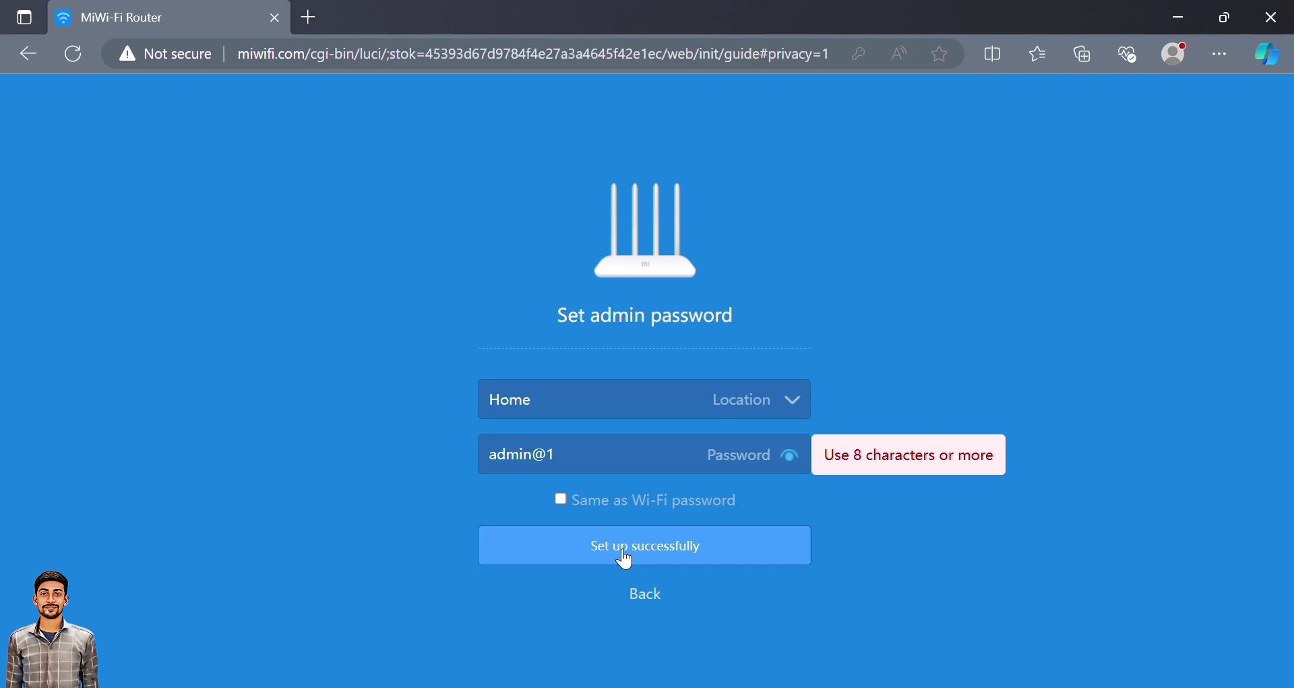
pyautogui.click(626, 560)
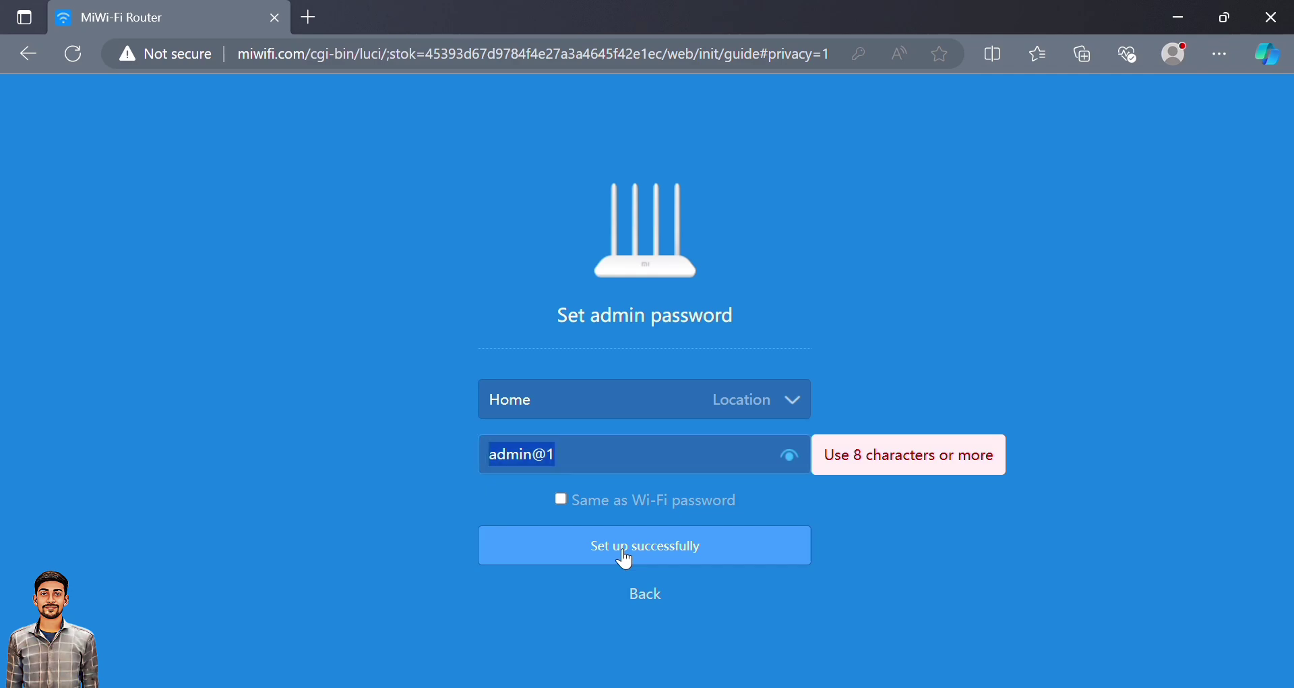
pyautogui.click(656, 461)
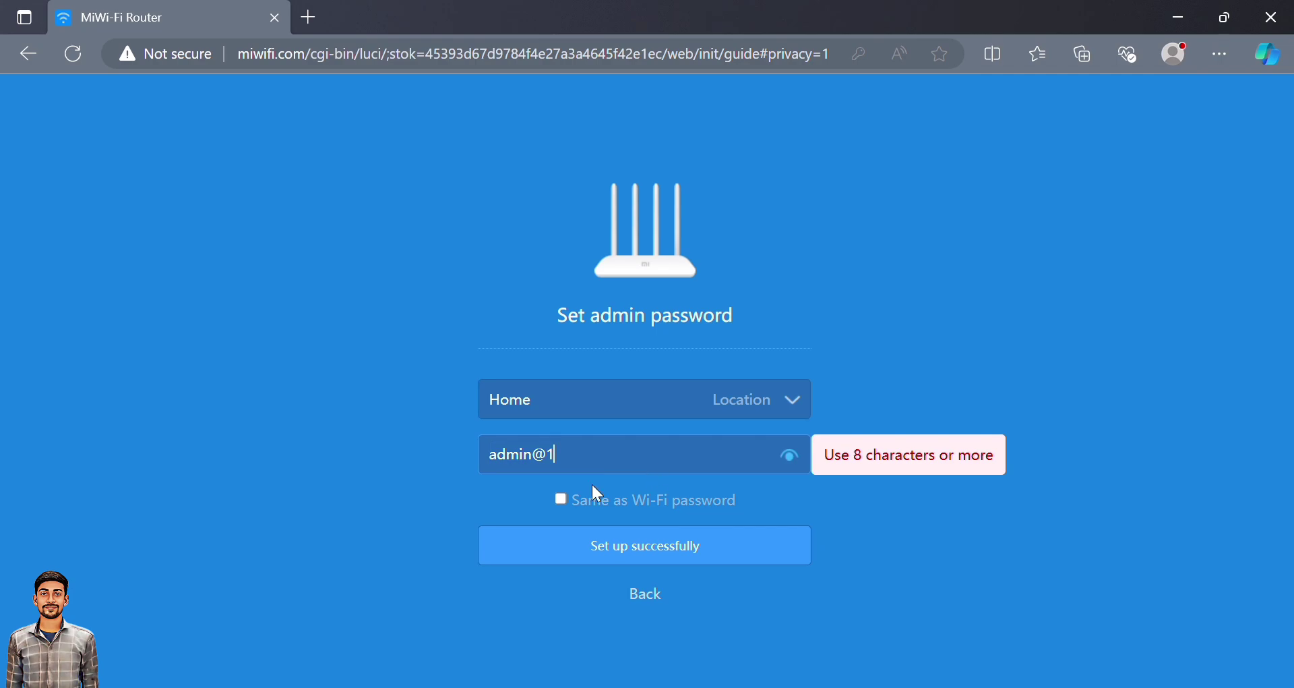
pyautogui.click(561, 499)
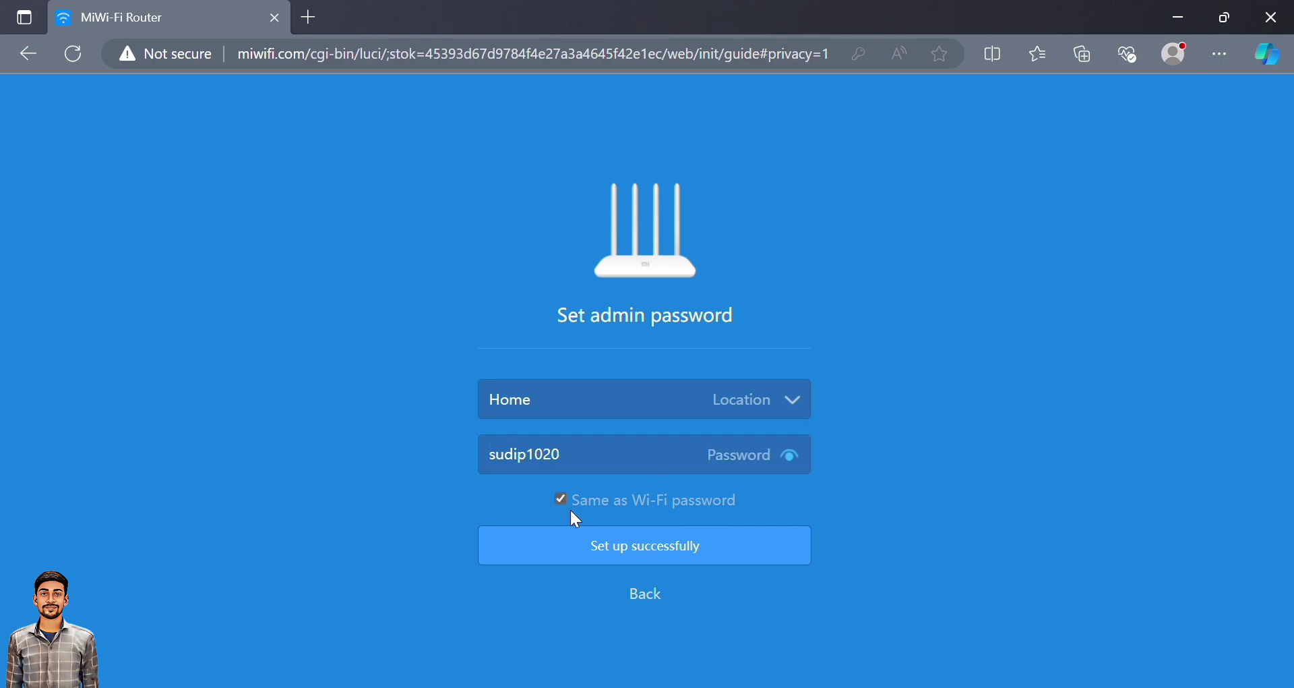
pyautogui.click(598, 560)
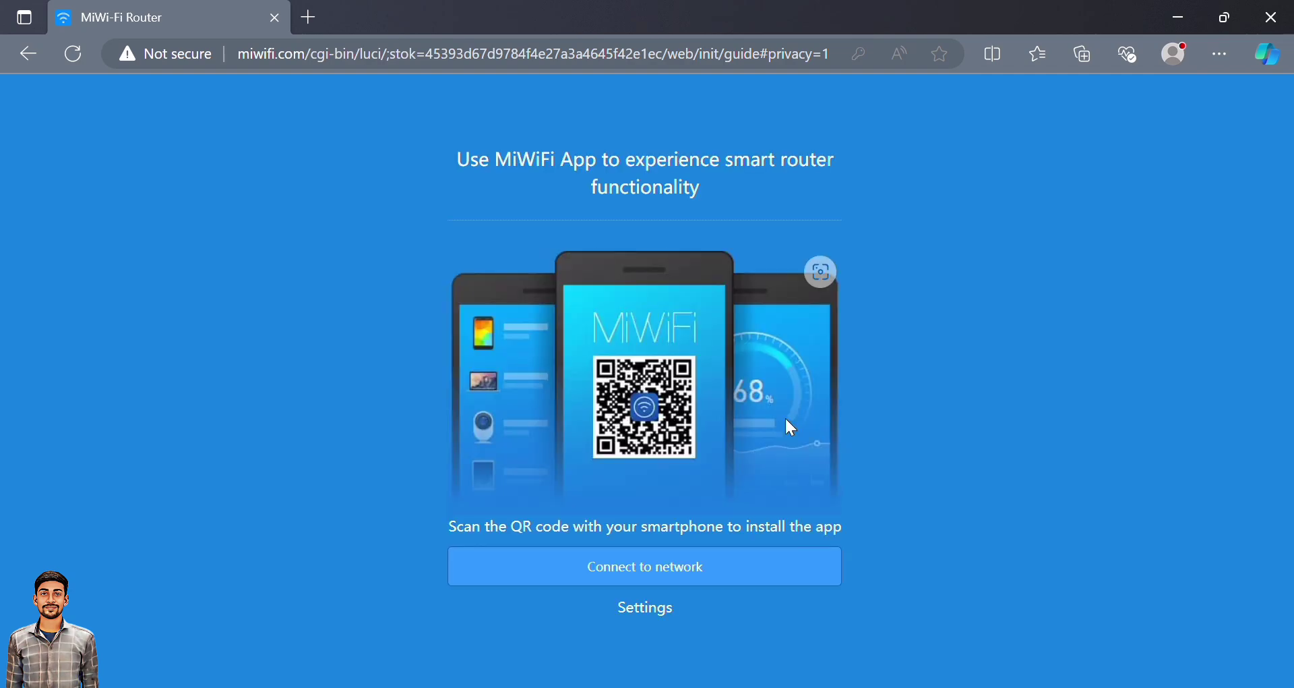
# Open the router's web dashboard from the Settings link on the app promotion page.
pyautogui.click(641, 610)
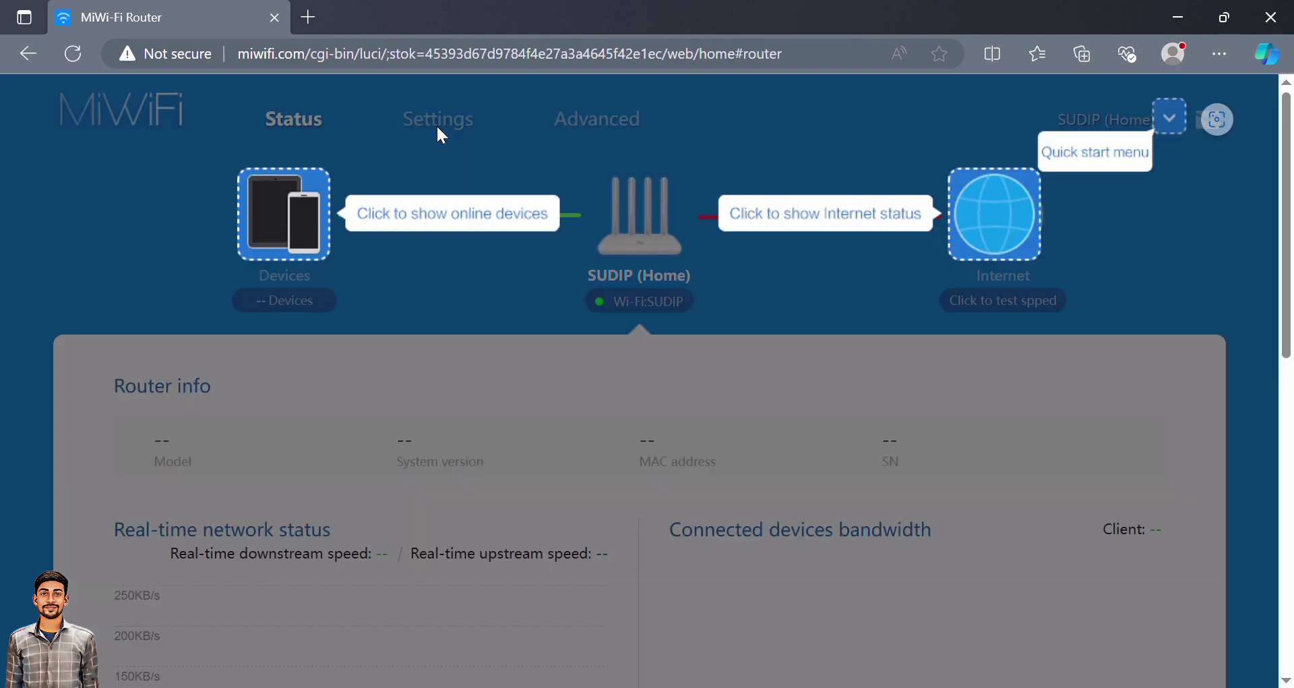
# Dismiss the quick-start guide and set the Network settings connection type to Static IP address.
pyautogui.click(393, 219)
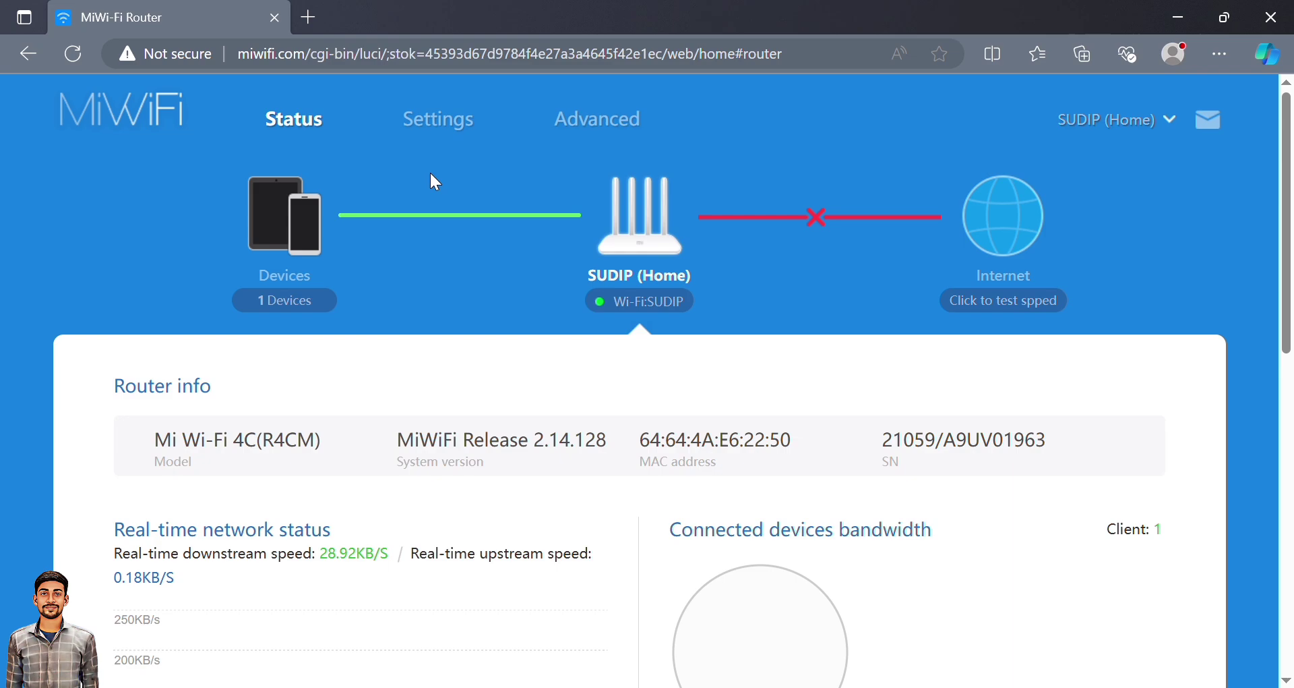
pyautogui.click(449, 127)
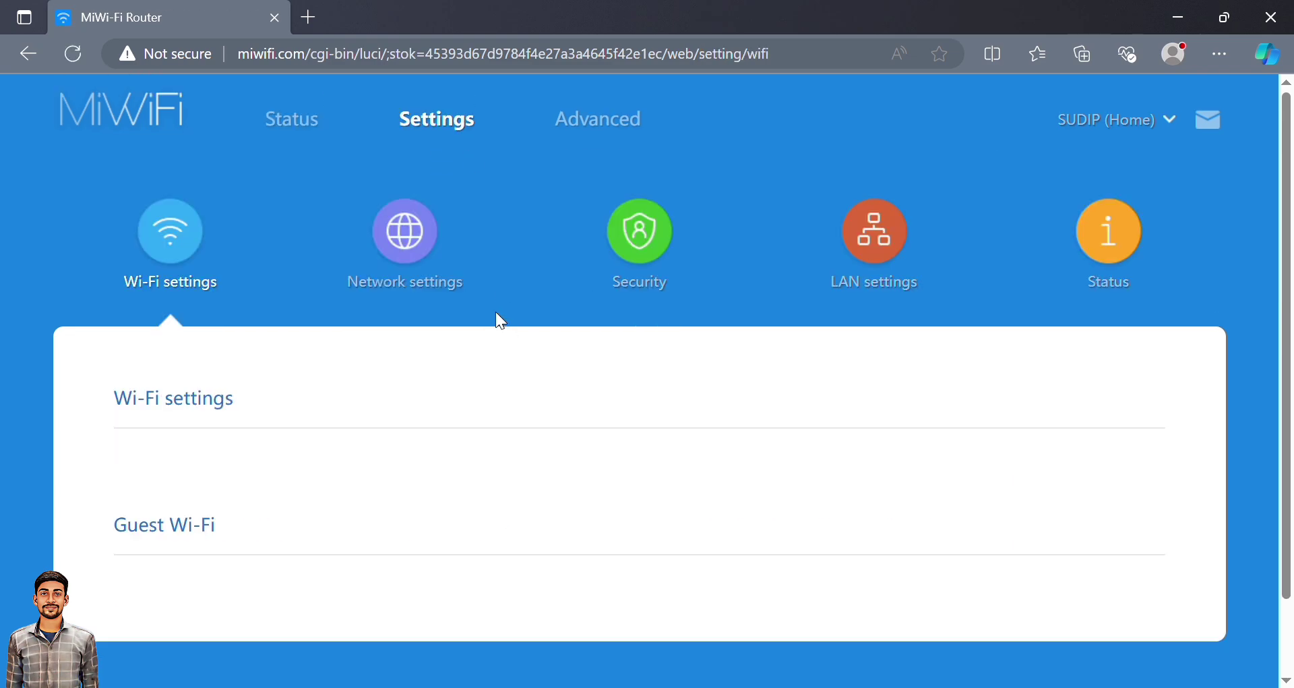
pyautogui.click(409, 277)
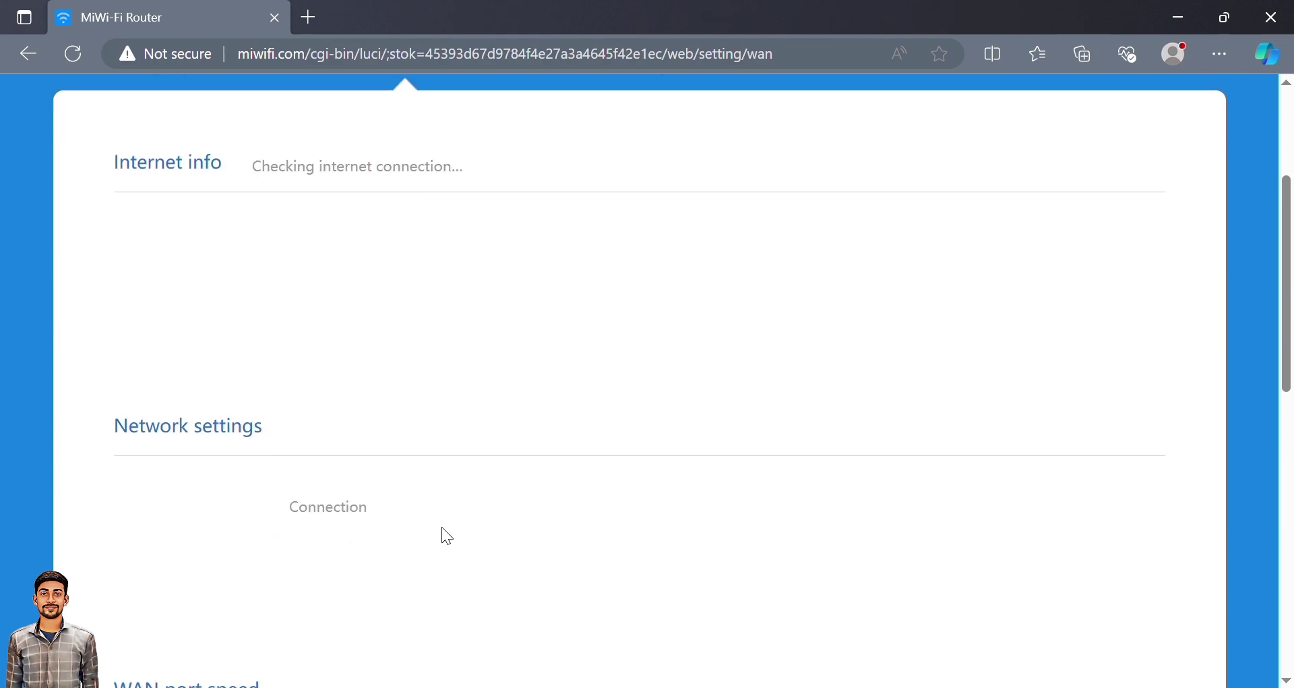
pyautogui.scroll(-8, 447, 536)
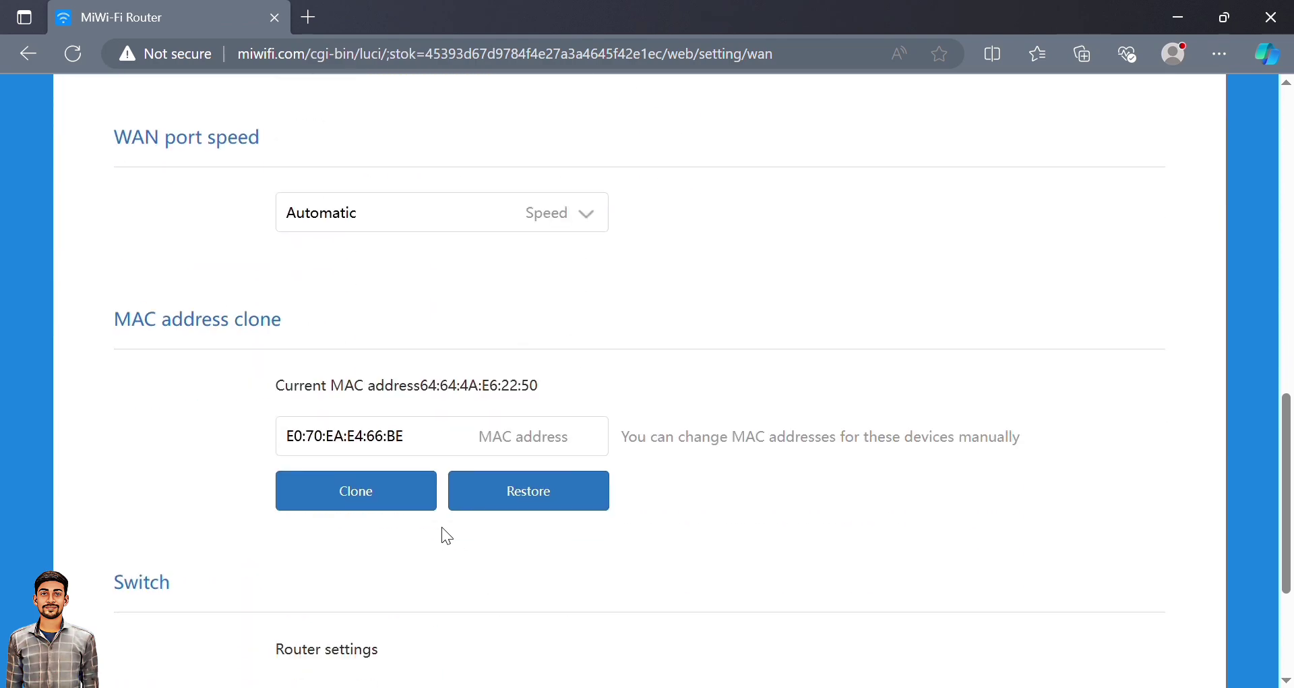
pyautogui.scroll(7, 443, 528)
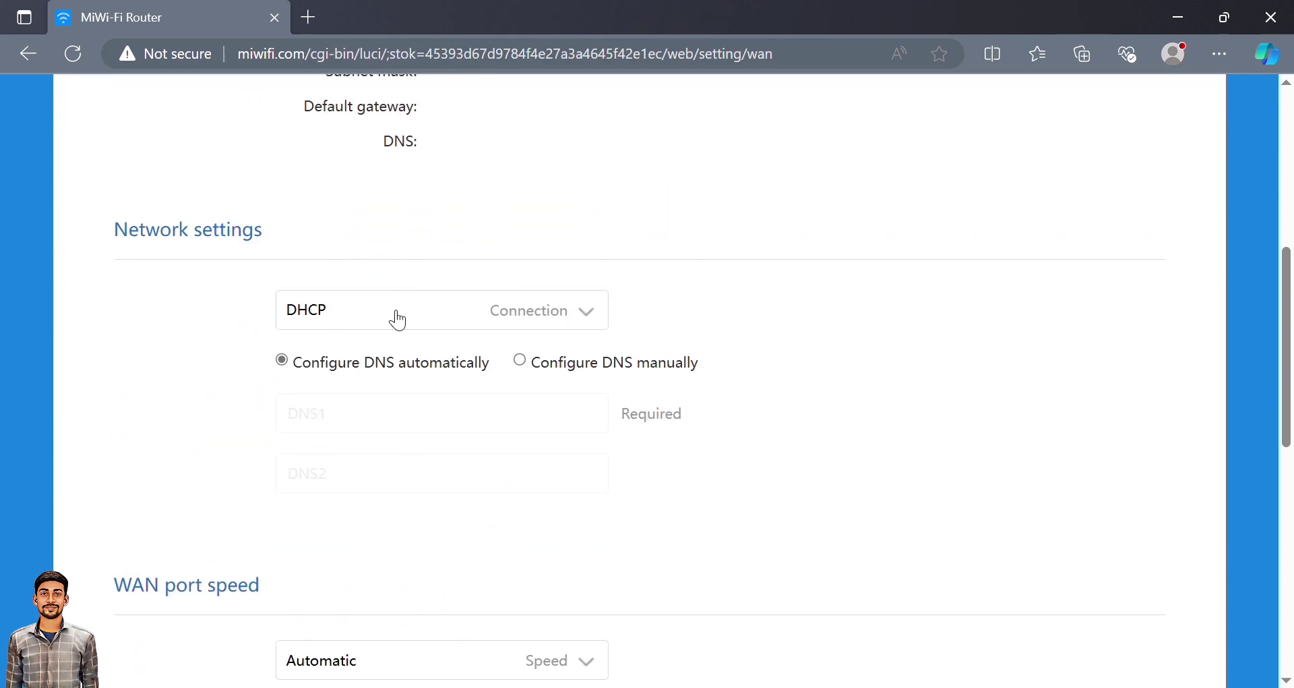
pyautogui.click(398, 320)
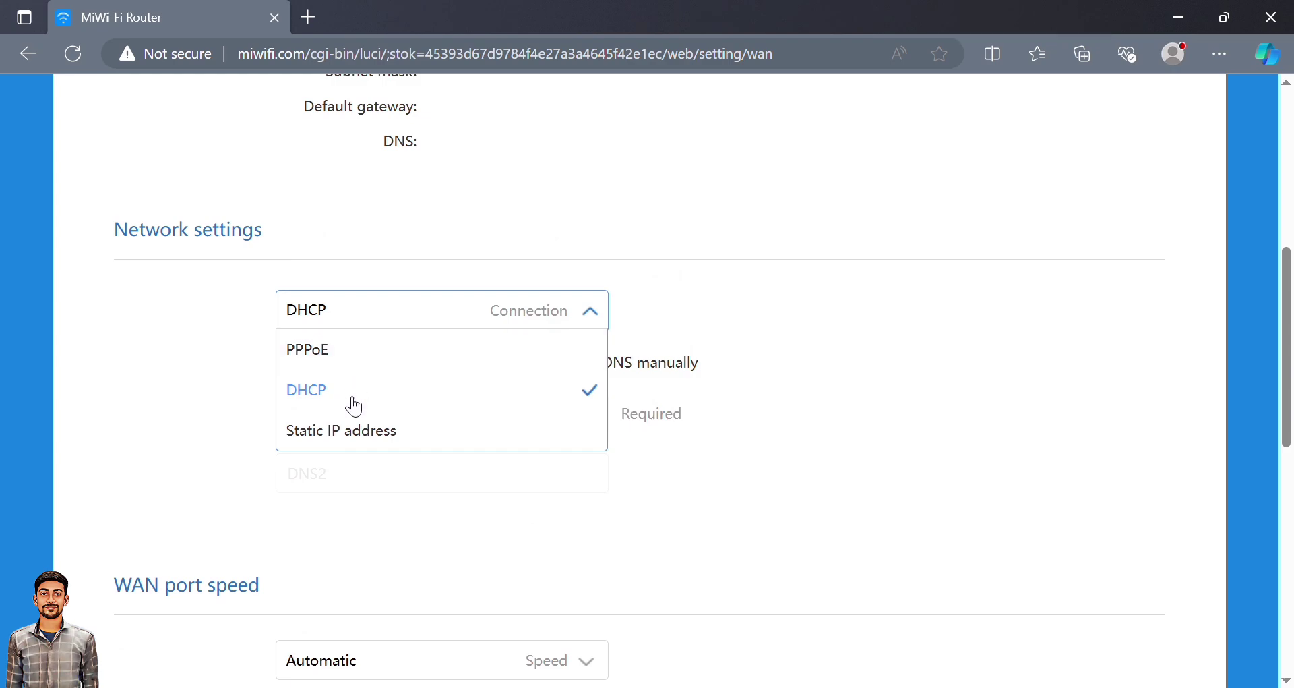
pyautogui.click(347, 427)
# Fill in the static IP address, subnet mask, gateway, DNS1 and DNS2 fields.
pyautogui.click(371, 389)
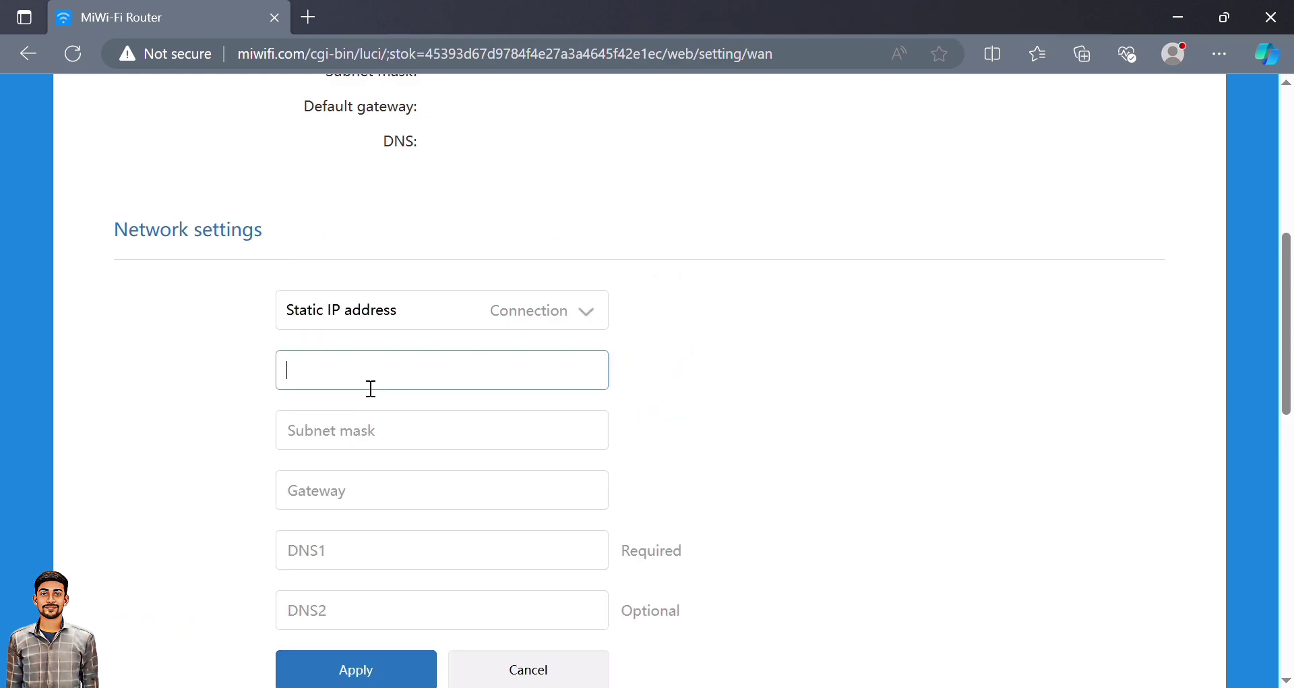
pyautogui.write('10.28.141')
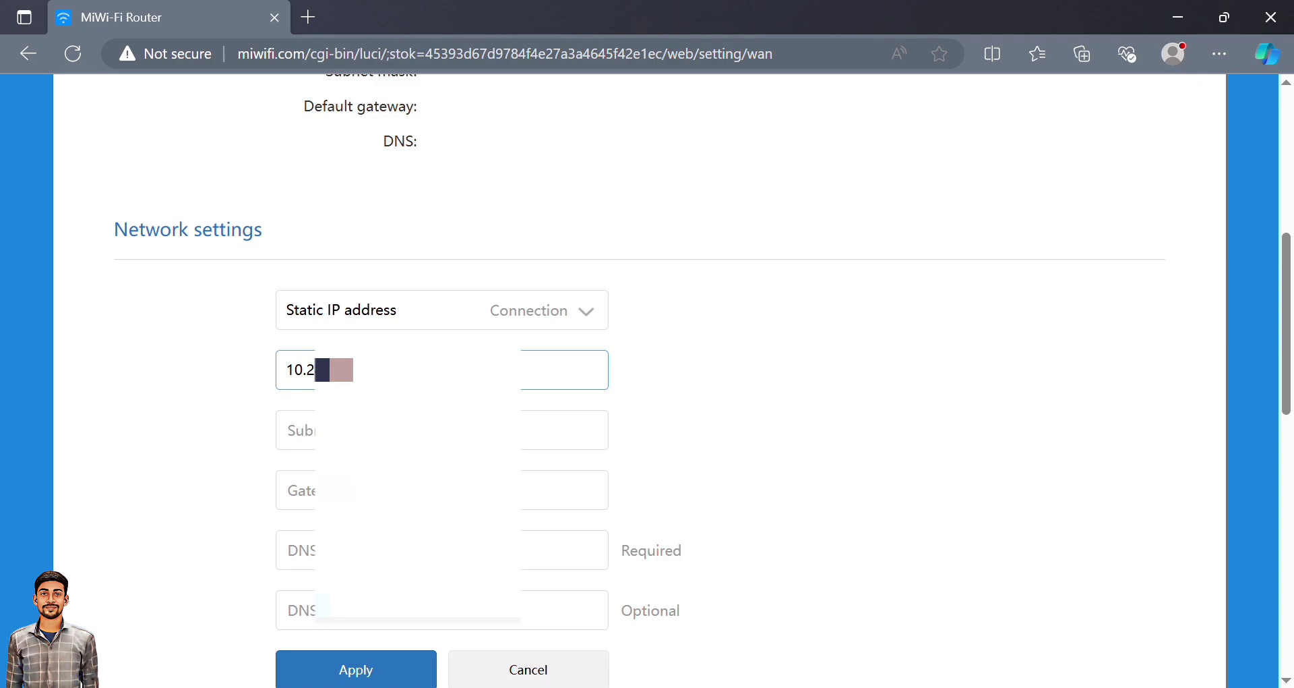
pyautogui.click(404, 429)
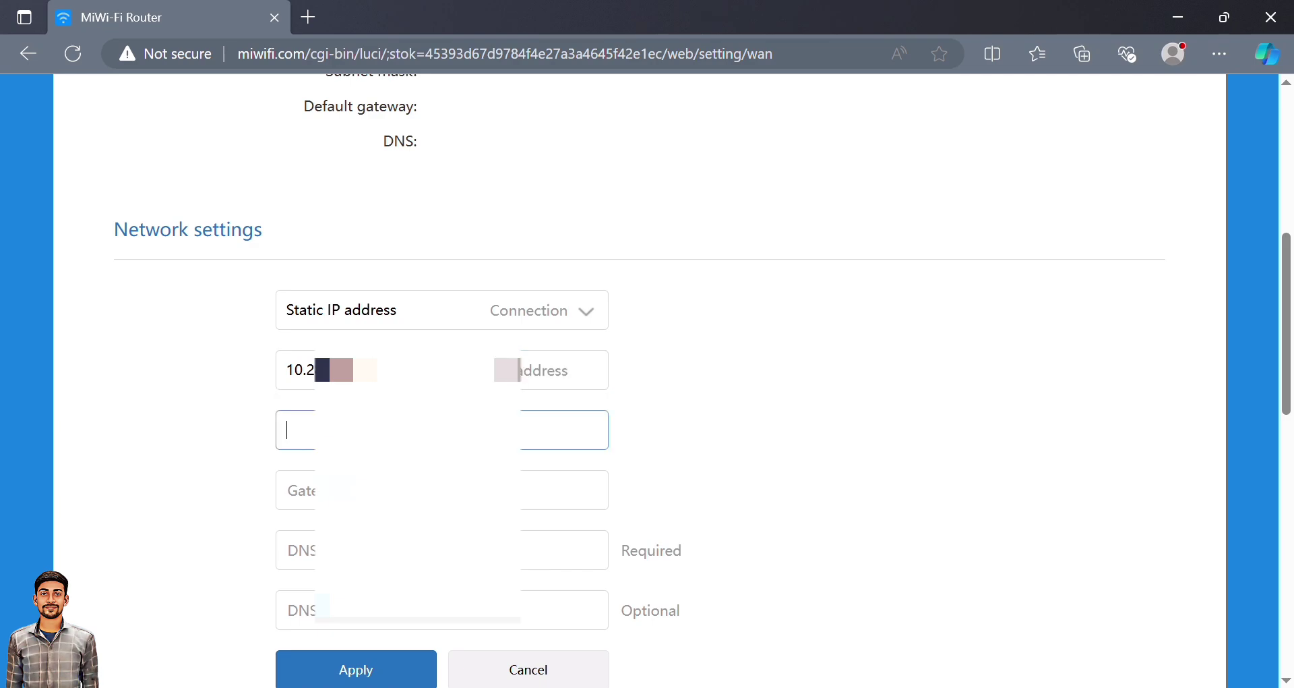
pyautogui.write('2552')
pyautogui.write('.')
pyautogui.click(563, 490)
pyautogui.write('10')
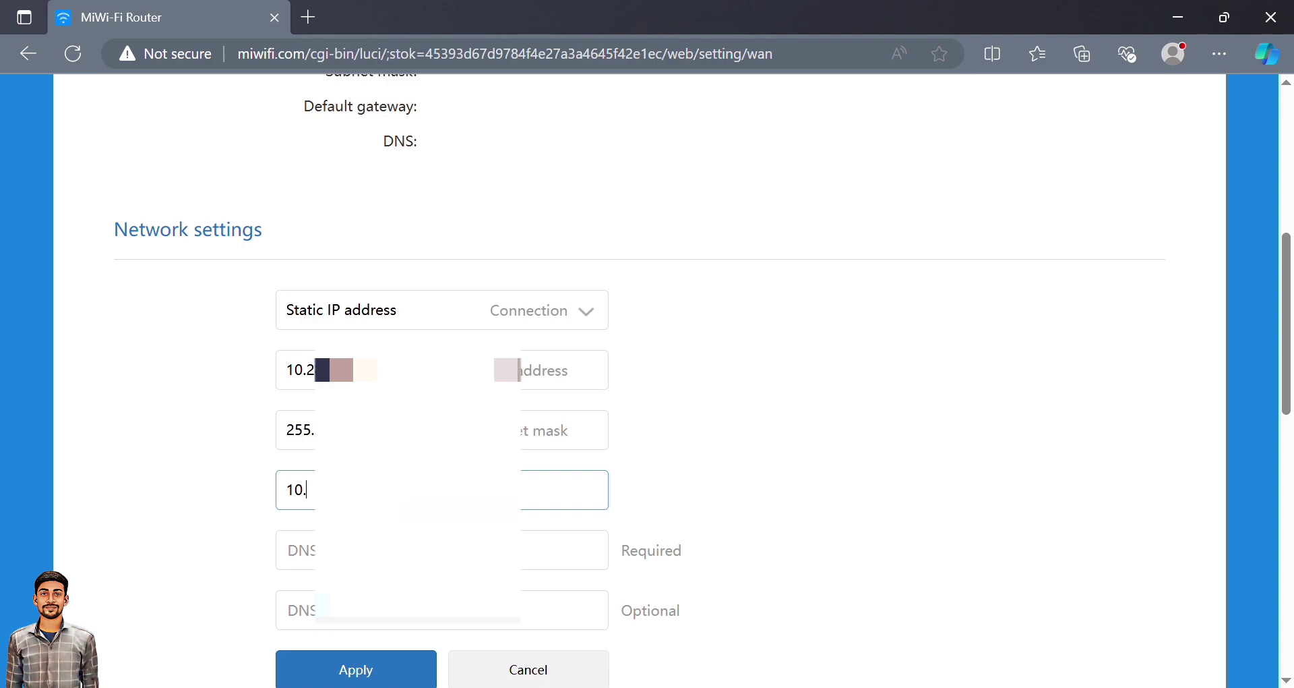
pyautogui.write('.2')
pyautogui.write('0')
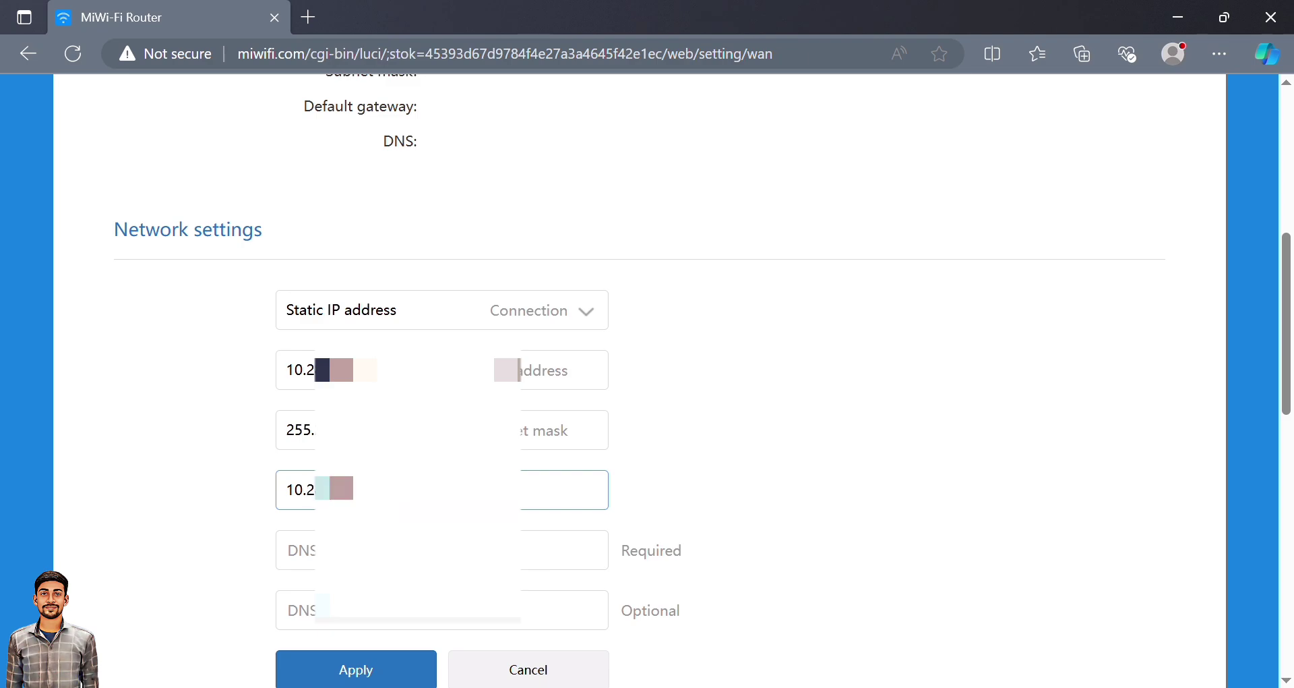
pyautogui.click(297, 550)
pyautogui.write('103.')
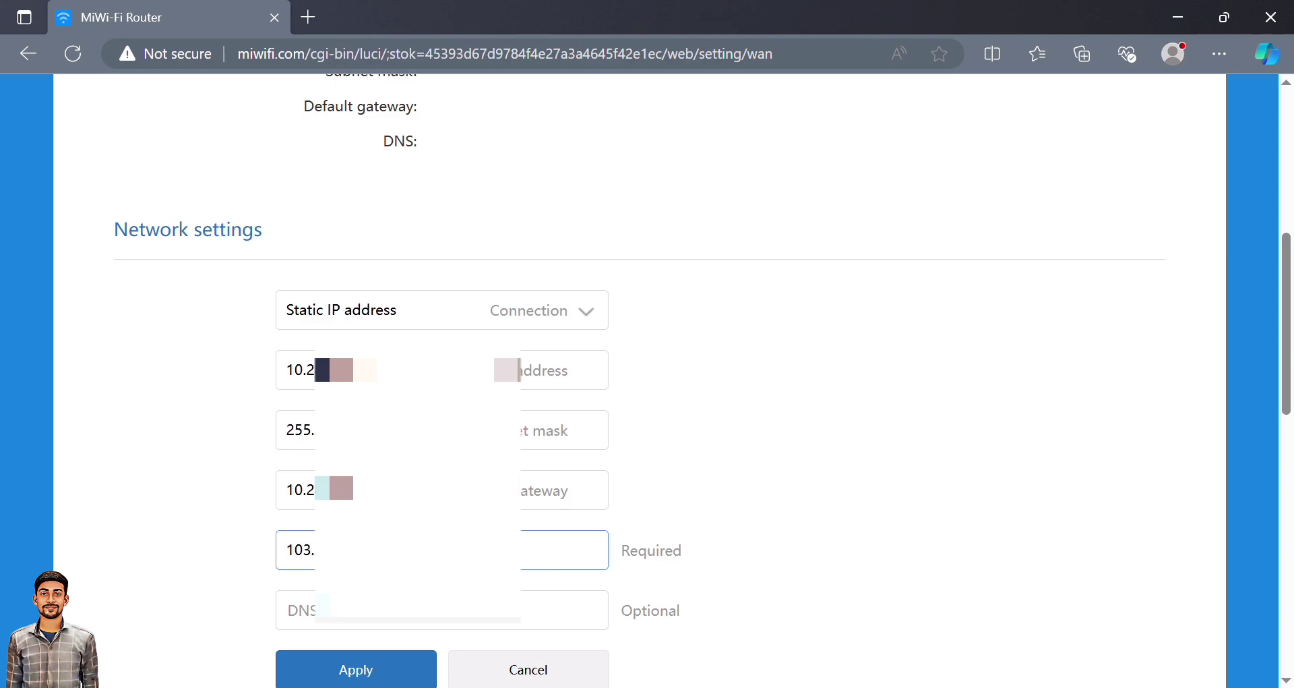
pyautogui.click(384, 610)
pyautogui.write('1')
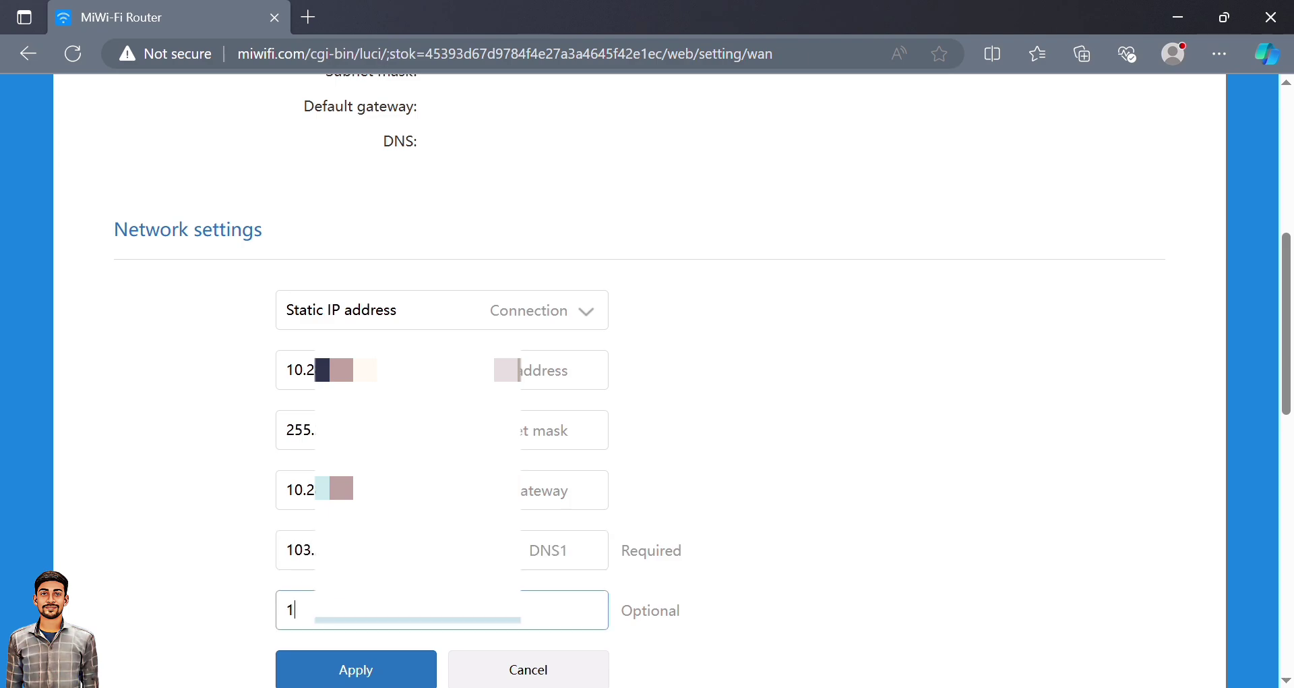
pyautogui.write('03.10.1')
pyautogui.scroll(-2, 647, 377)
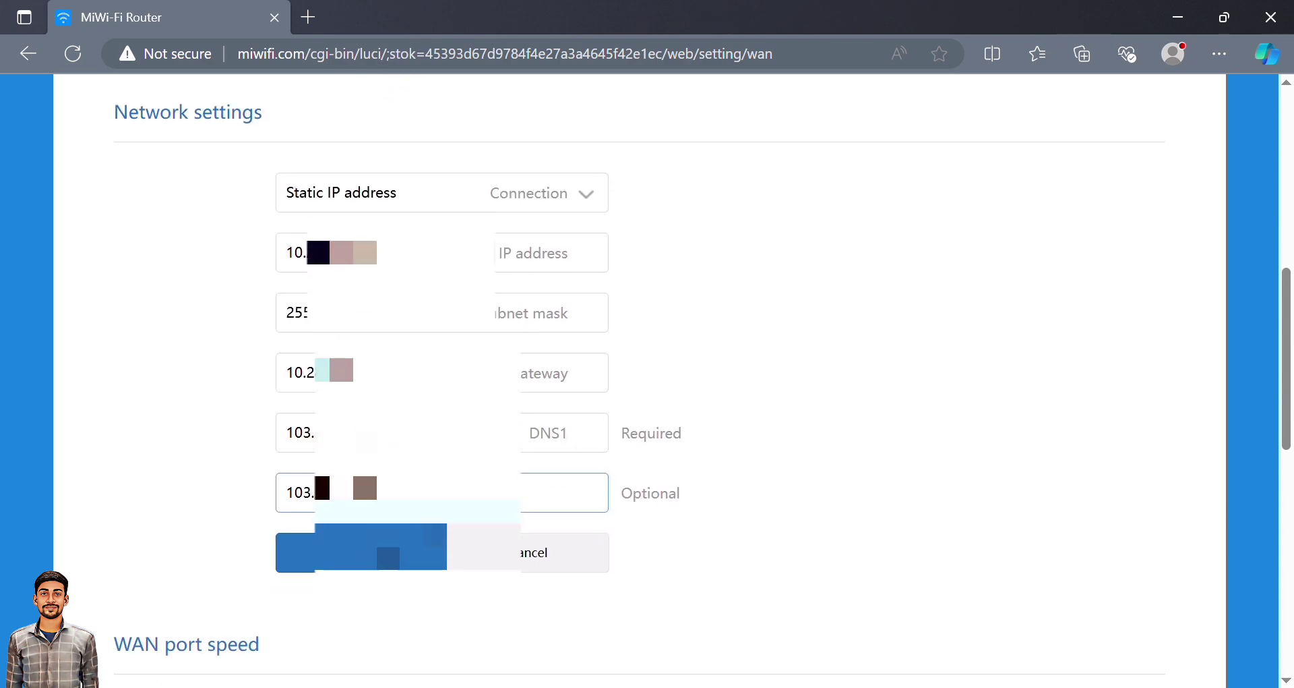
# Apply the Static IP settings, then load YouTube in a new tab to test the internet.
pyautogui.press('Return')
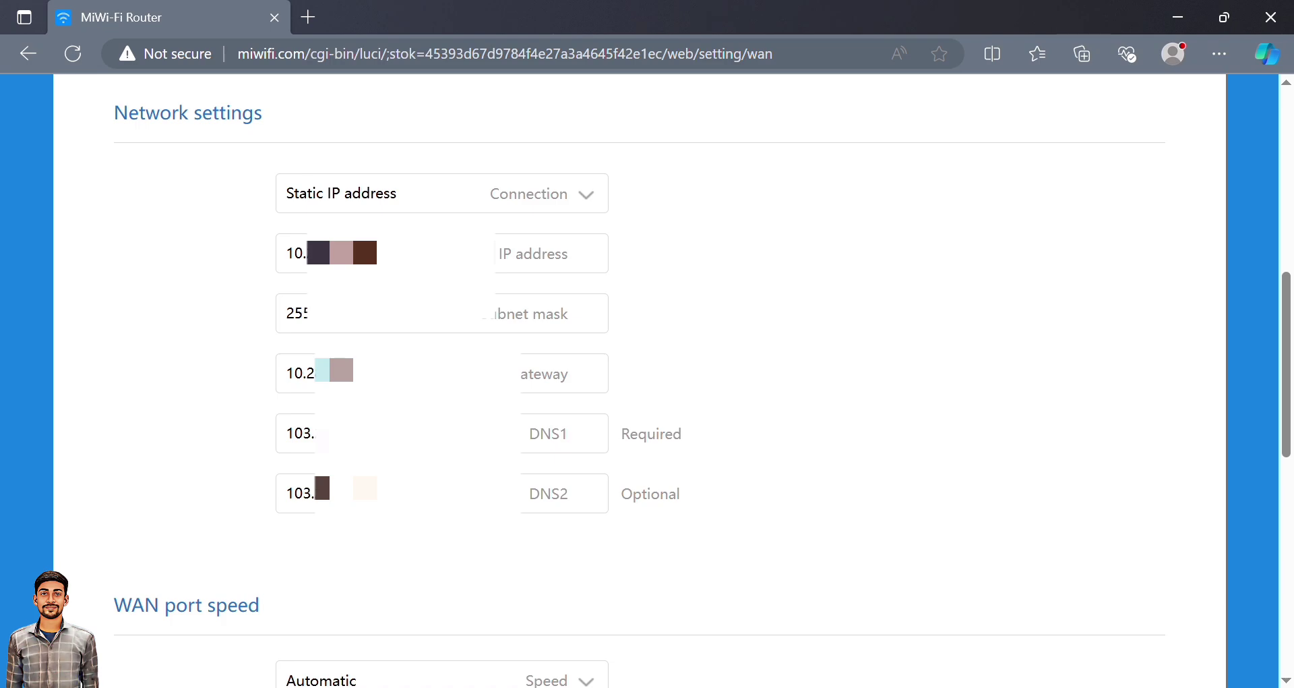
pyautogui.scroll(-10, 465, 575)
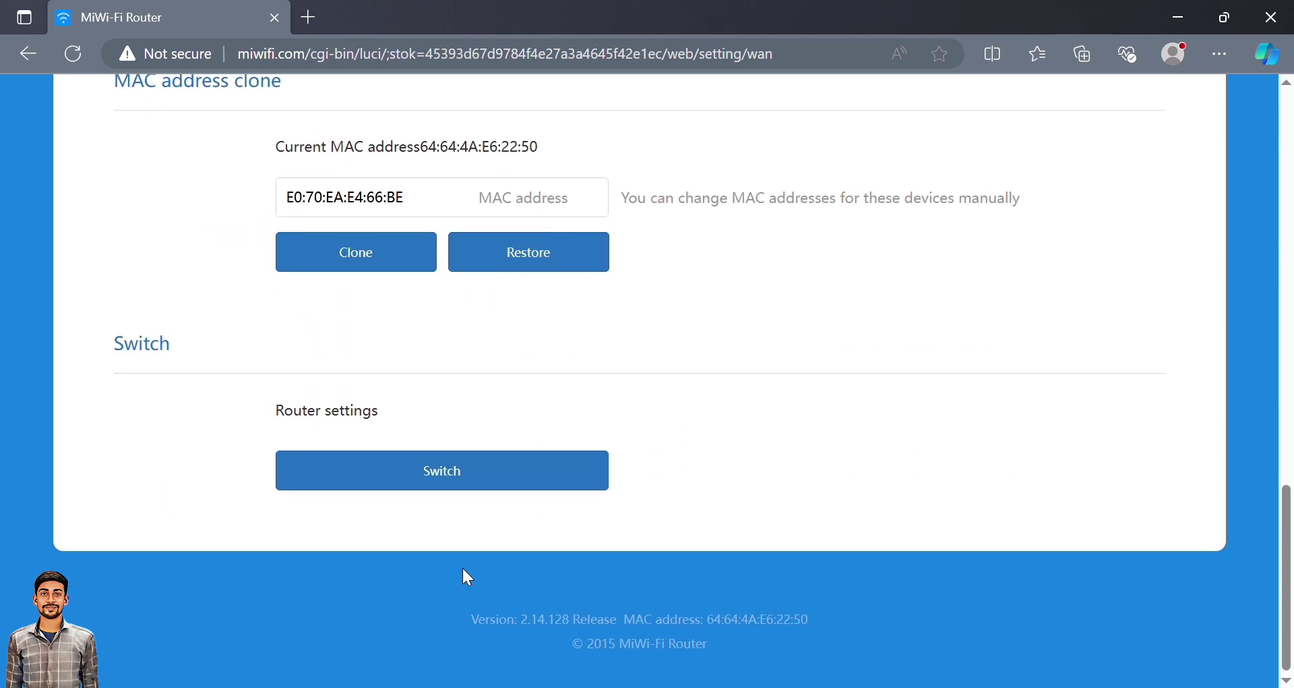
pyautogui.scroll(10, 468, 577)
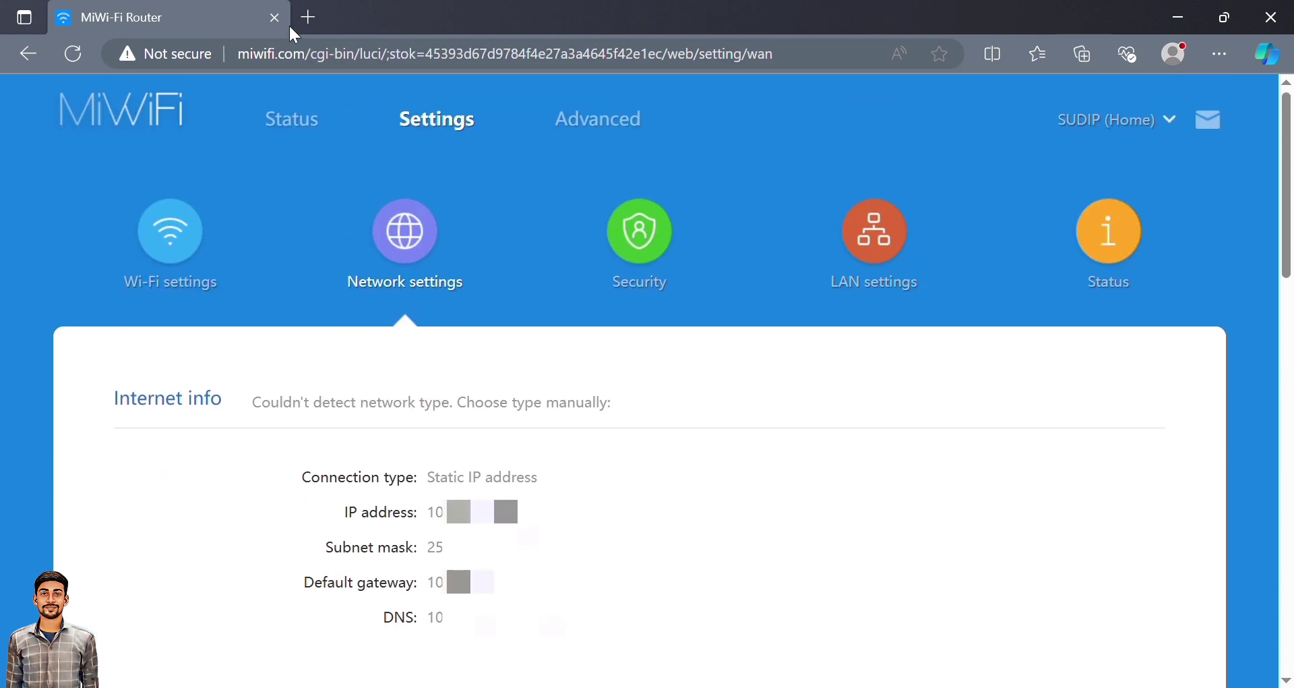
pyautogui.click(304, 21)
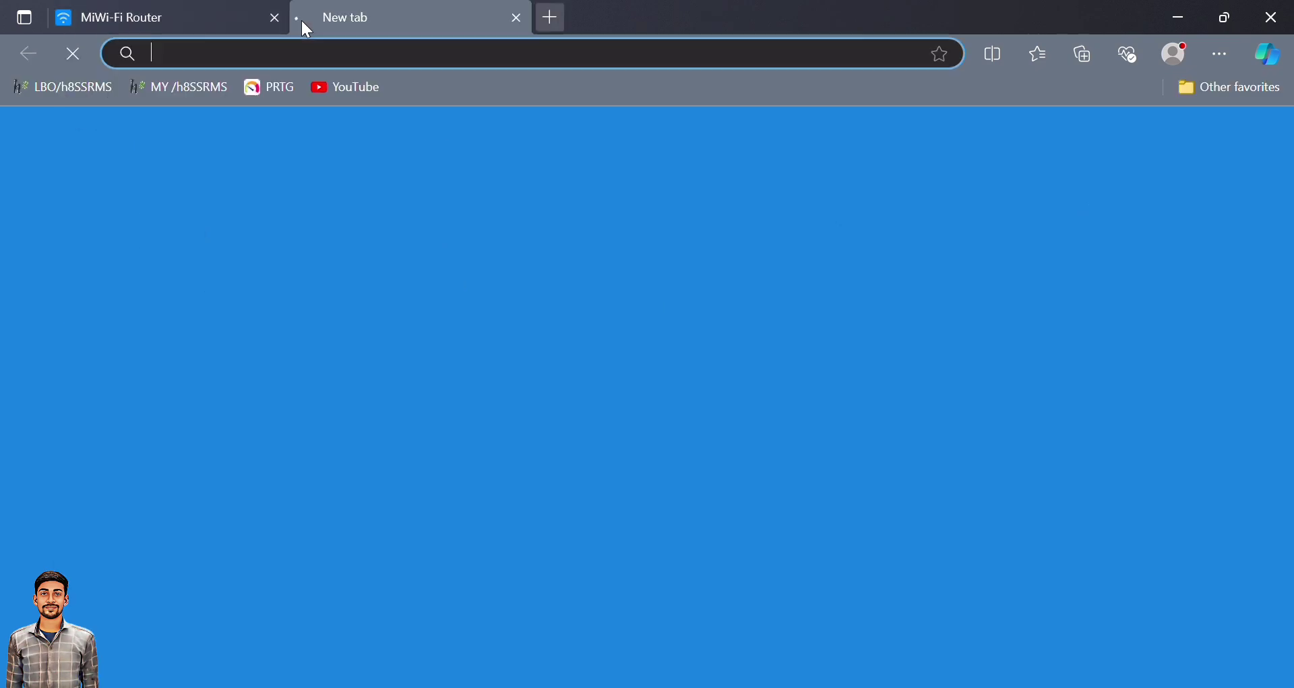
pyautogui.click(319, 87)
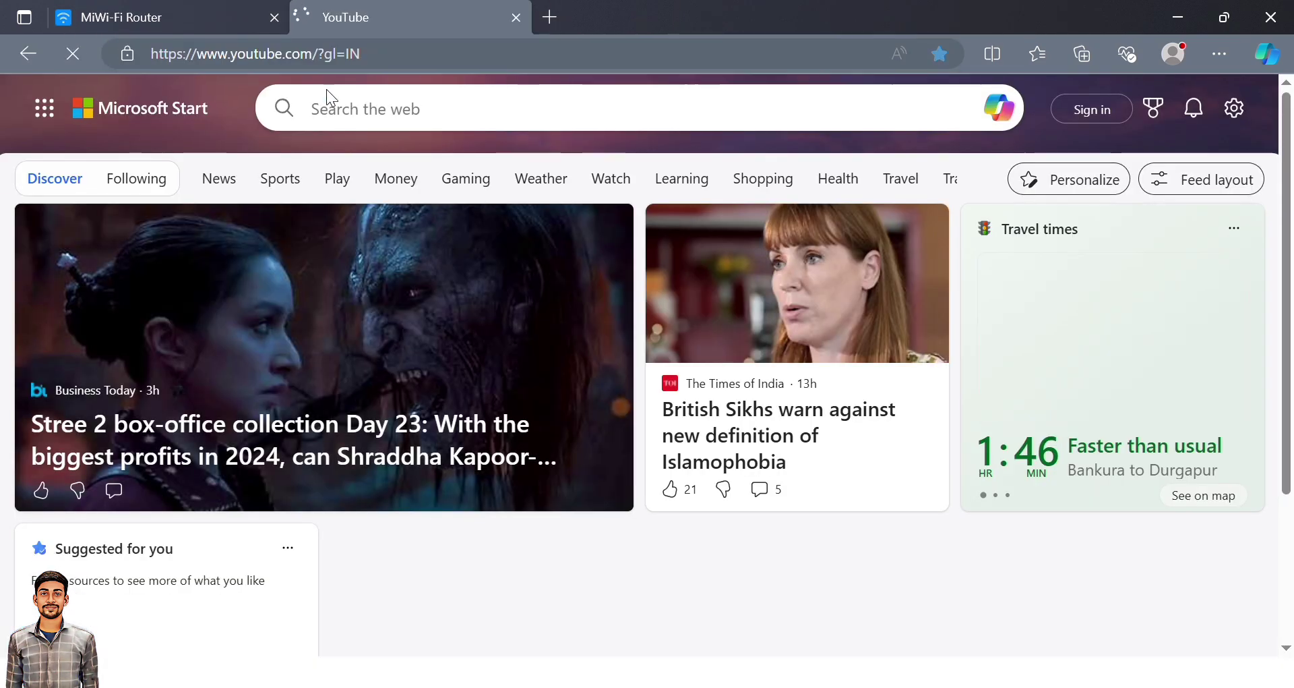